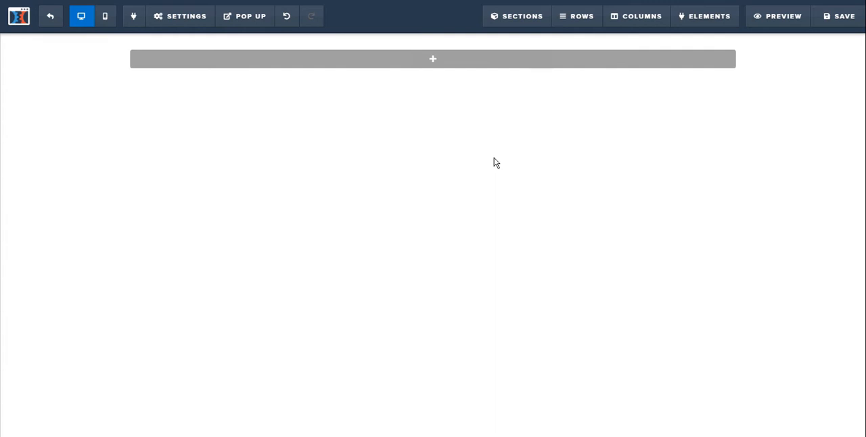
Add a full-width section to the empty page.
mouse_move(493, 67)
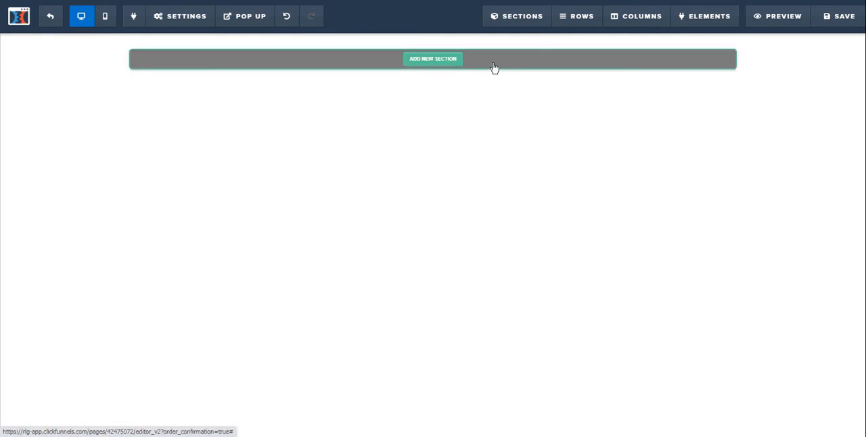
click(436, 61)
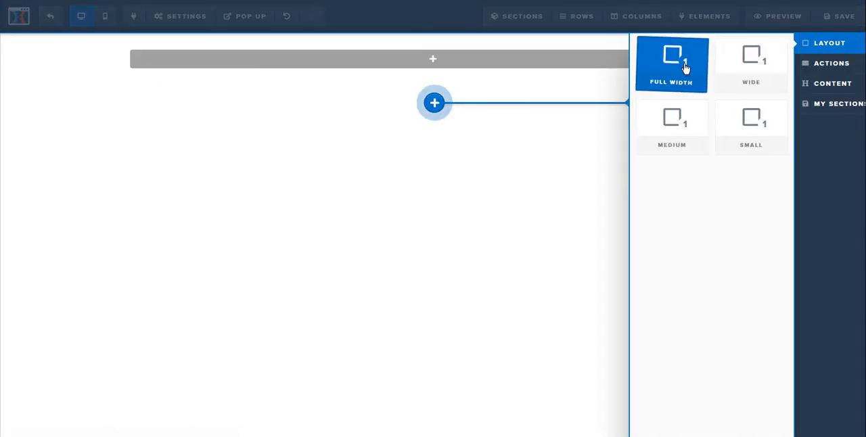
click(686, 82)
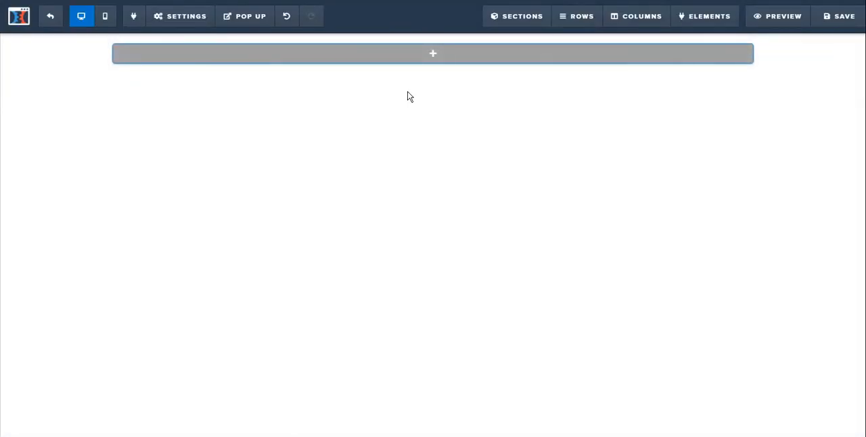
Place a five-column row inside the new full-width section.
click(568, 16)
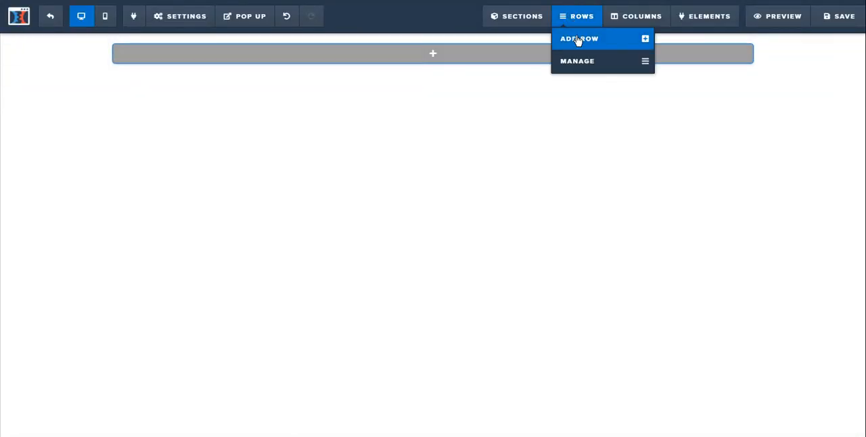
click(579, 39)
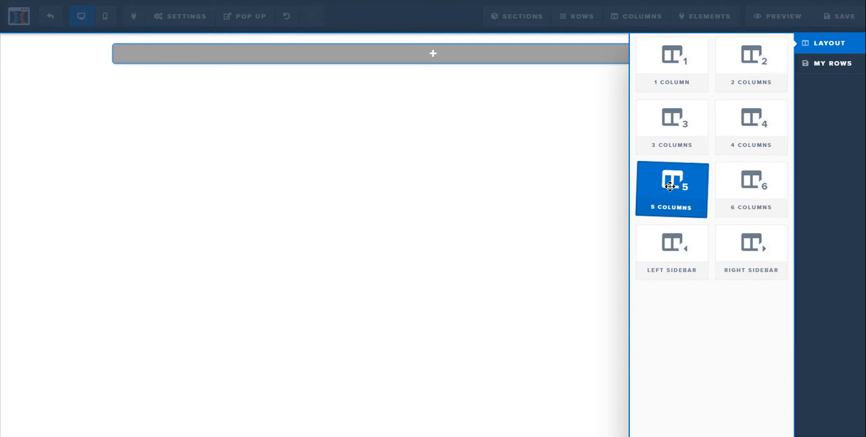
drag(665, 187, 429, 58)
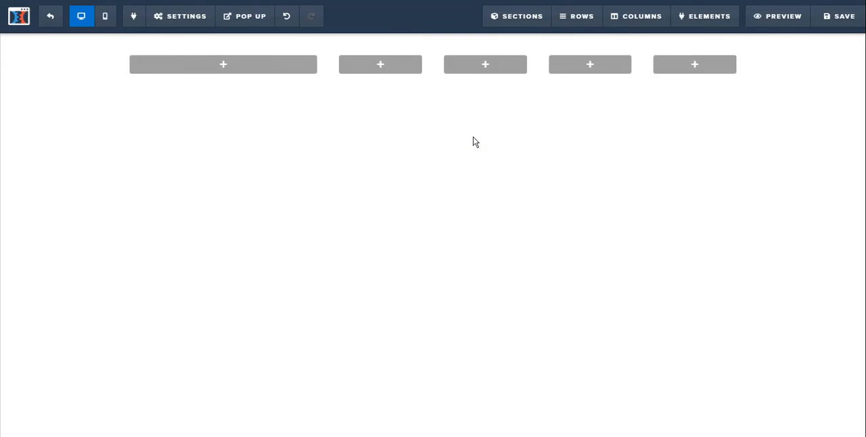
Review the general settings and advanced style options of the five-column row.
mouse_move(349, 70)
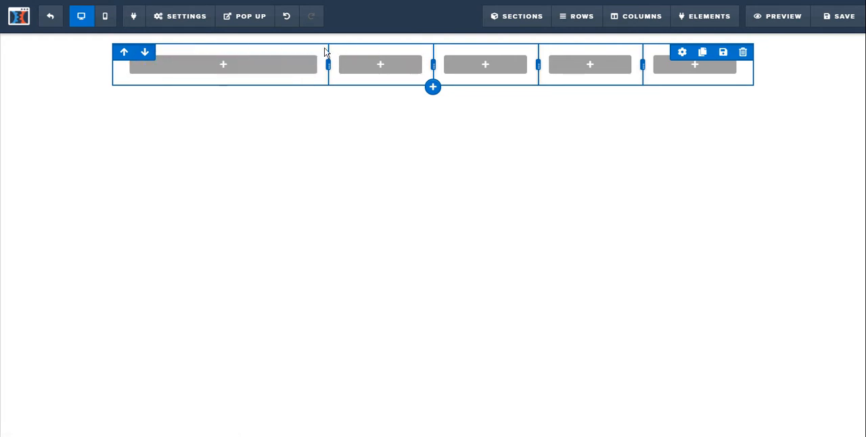
click(683, 54)
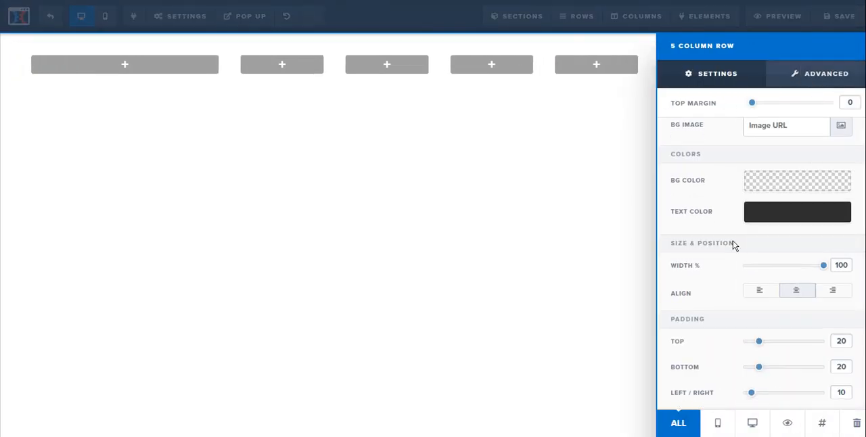
scroll(730, 284, up, 1)
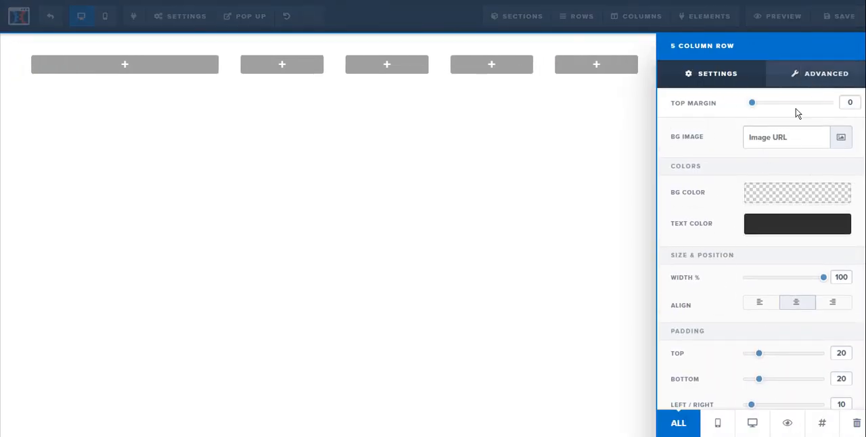
click(832, 81)
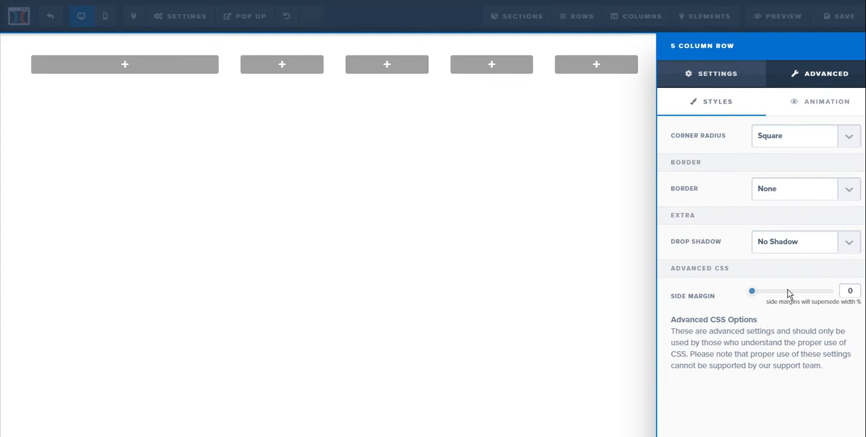
click(712, 82)
click(494, 147)
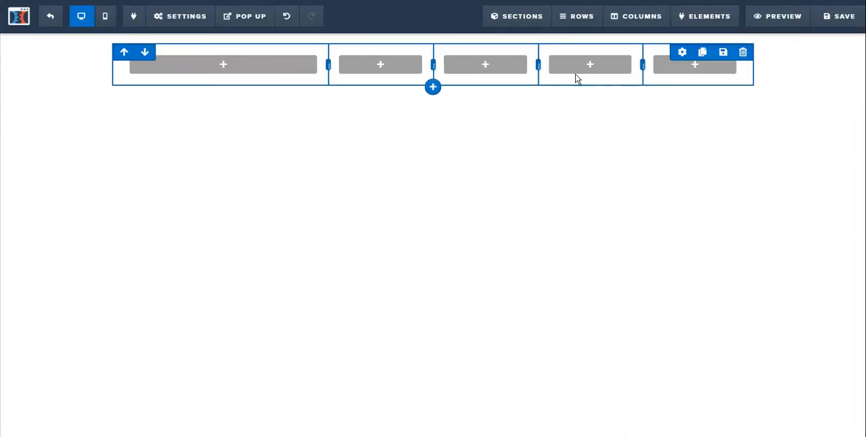
Set the first column's background color to yellow #ffe300.
click(640, 23)
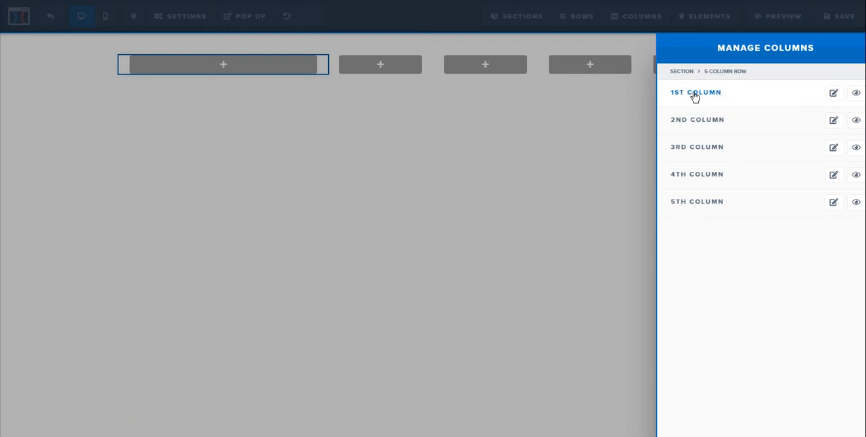
click(743, 99)
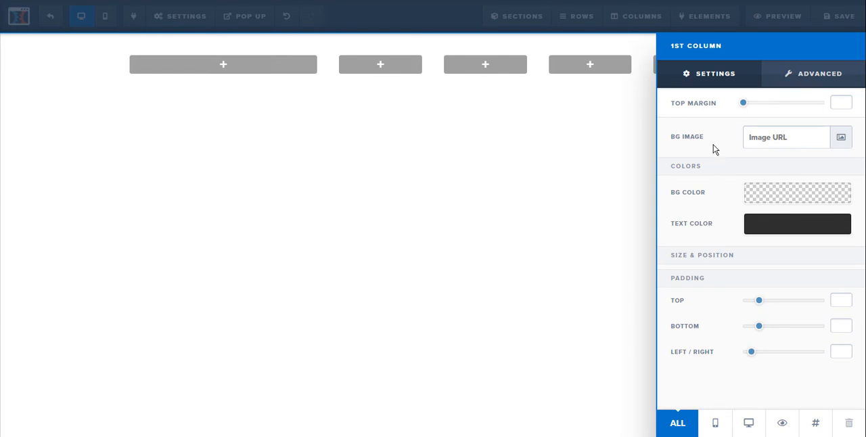
click(777, 197)
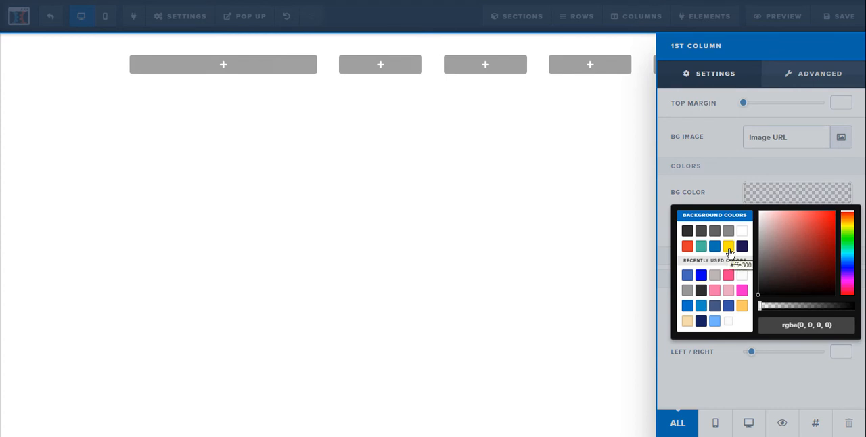
click(728, 247)
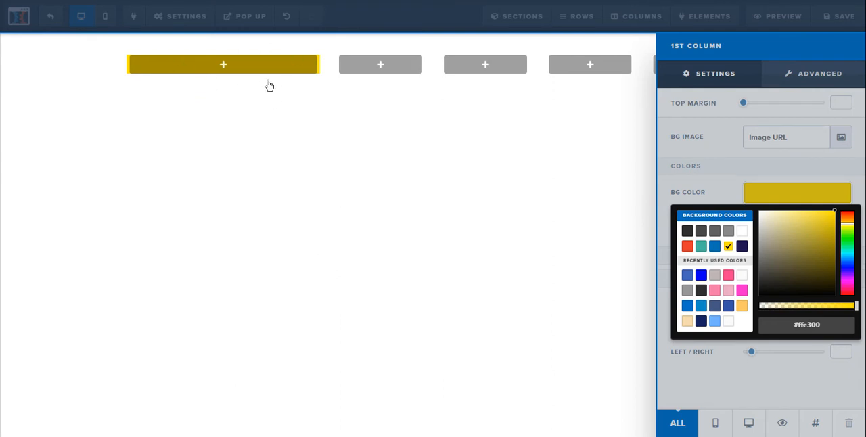
click(723, 193)
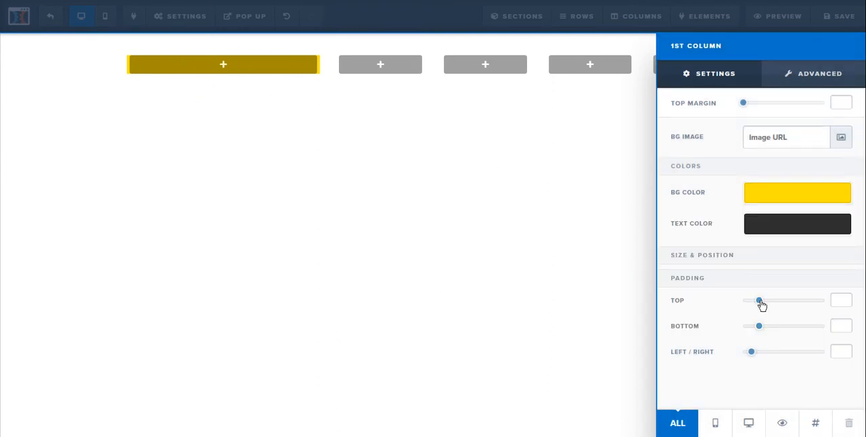
Set the first column's top, bottom and left/right padding to 0.
drag(760, 301, 742, 303)
drag(760, 328, 727, 332)
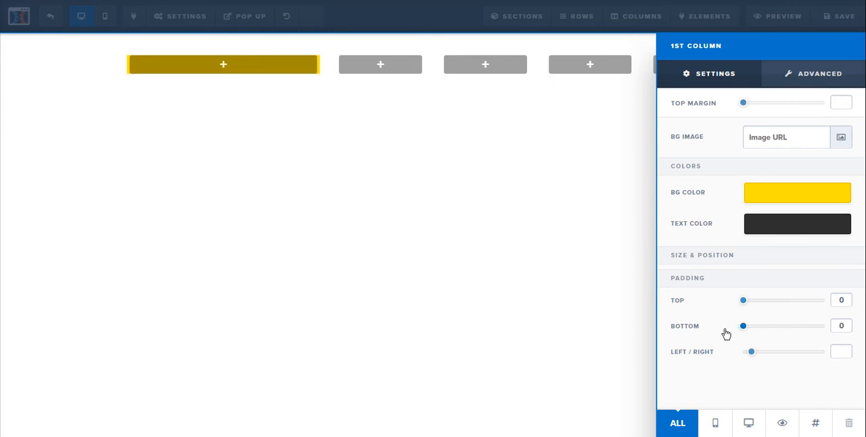
drag(753, 355, 724, 359)
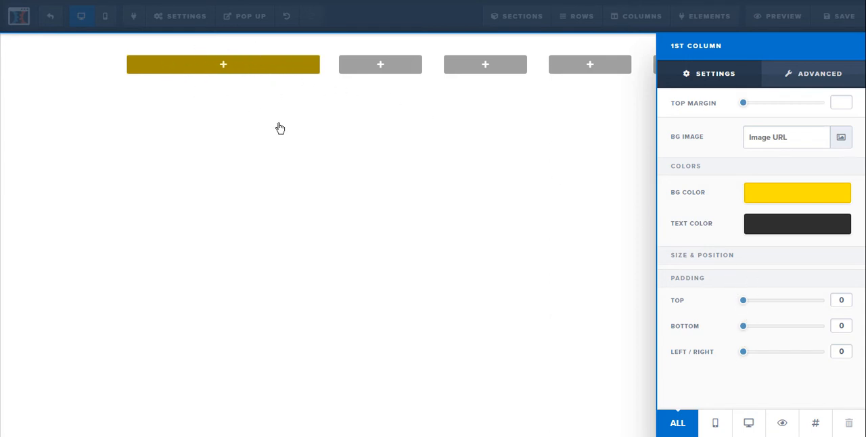
Set the first column's padding to 50 on the left/right, 45 at the top and 70 at the bottom.
drag(743, 354, 784, 355)
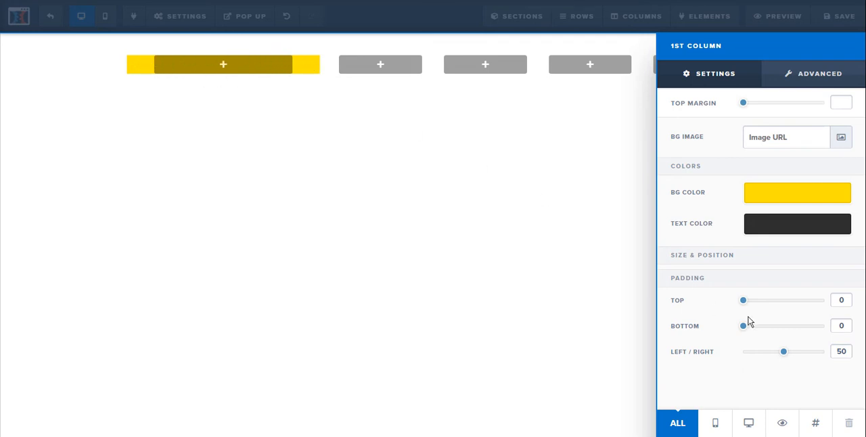
drag(743, 302, 781, 305)
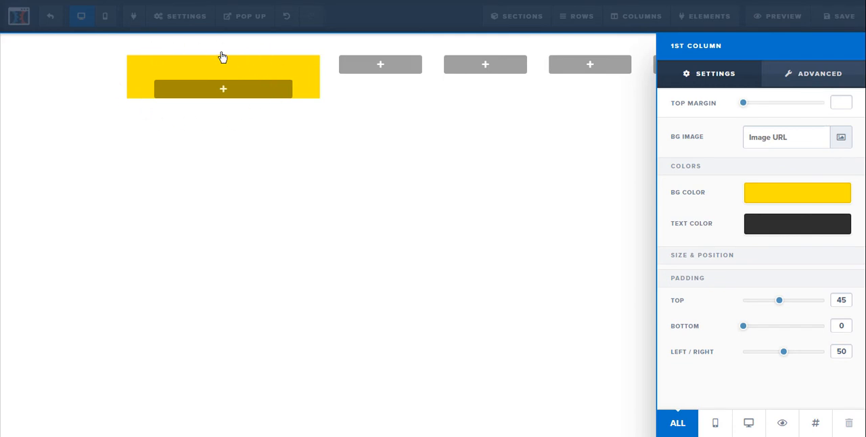
drag(744, 327, 800, 336)
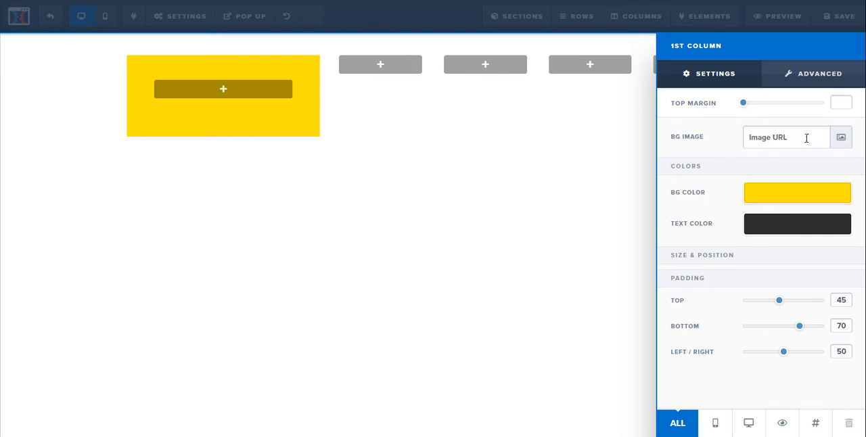
Change the first column's text color to the orange-red preset.
click(777, 231)
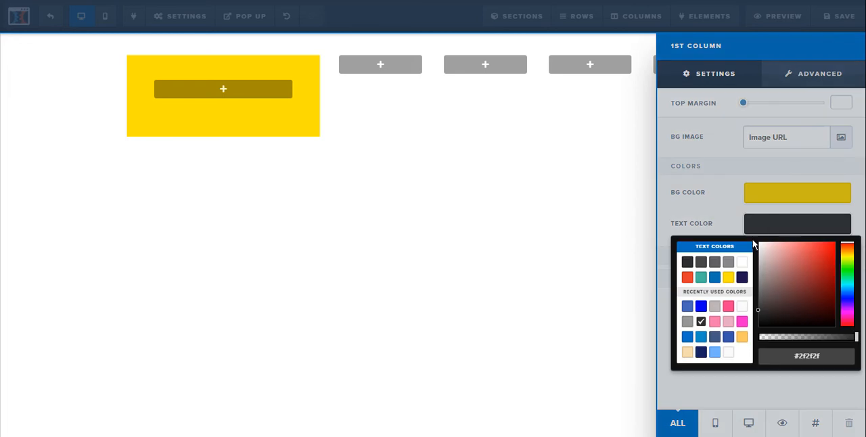
click(687, 277)
click(691, 218)
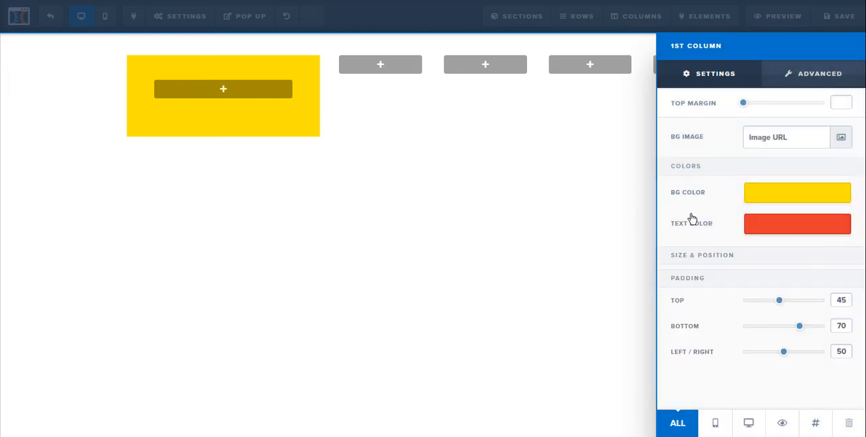
Add a paragraph element inside the yellow first column.
click(263, 101)
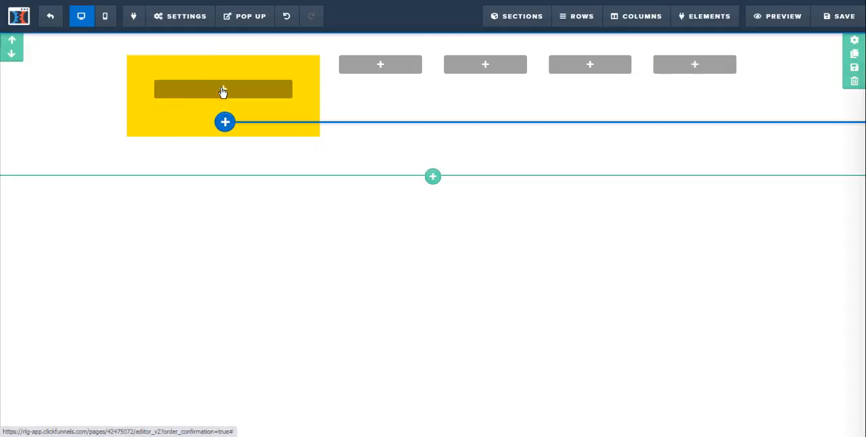
click(224, 122)
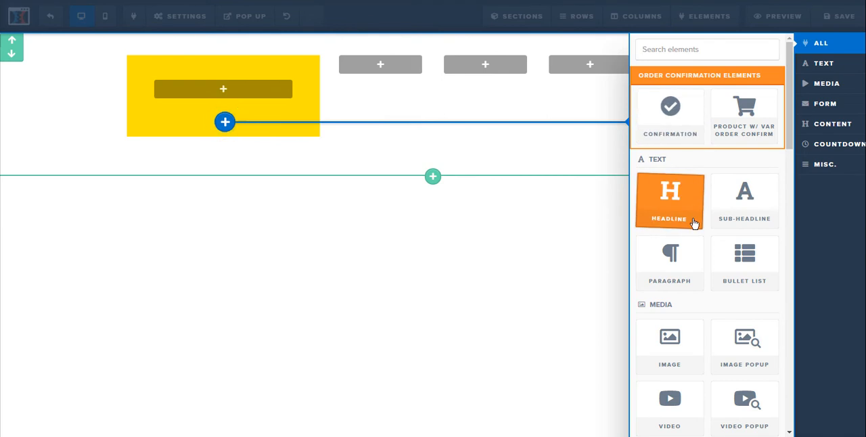
click(692, 261)
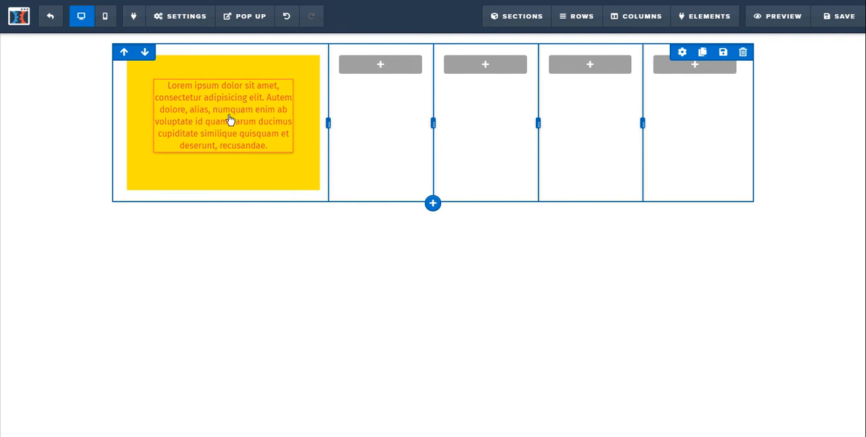
Switch the paragraph's text color to dark gray #2d2d2d and back to the orange-red preset.
mouse_move(225, 126)
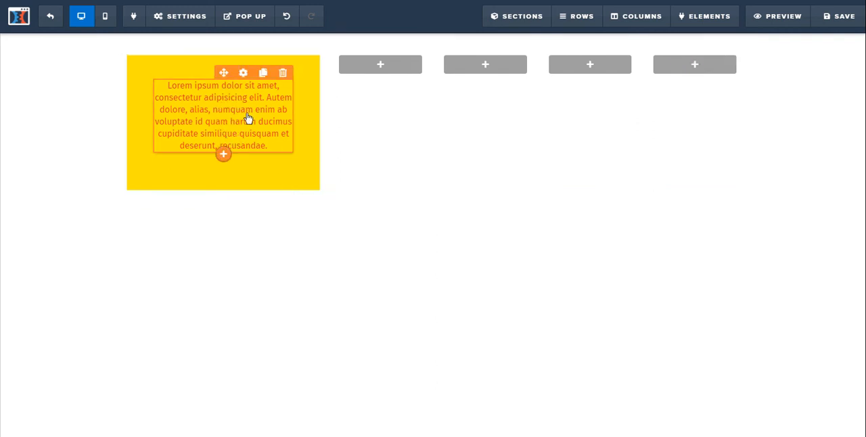
click(242, 74)
click(809, 223)
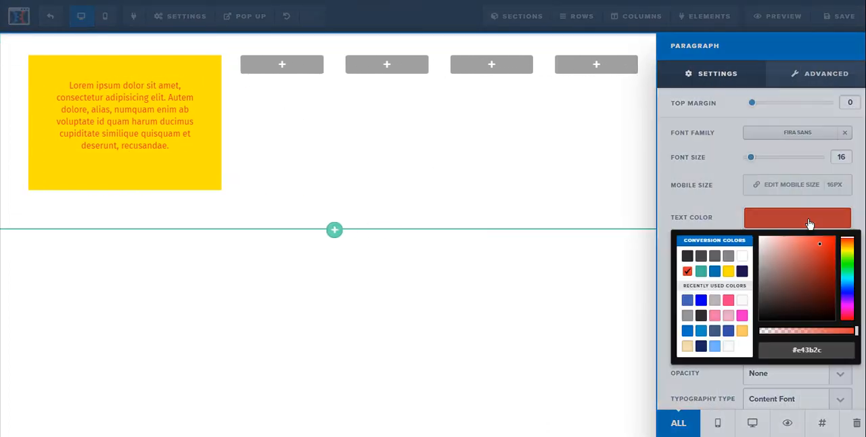
click(688, 257)
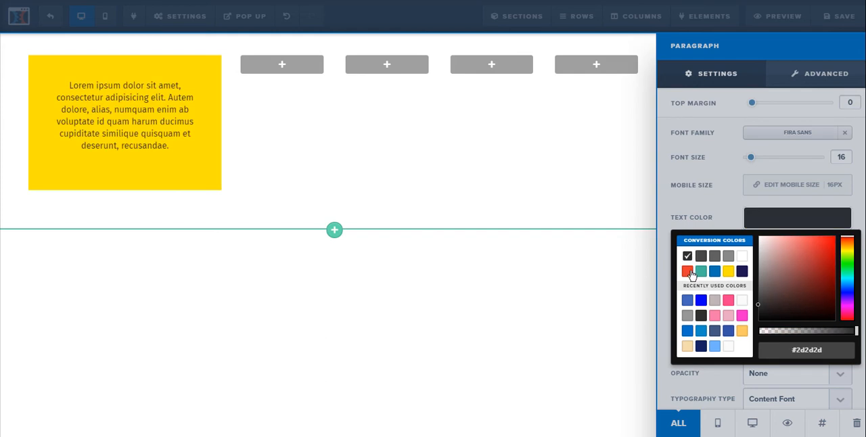
click(688, 271)
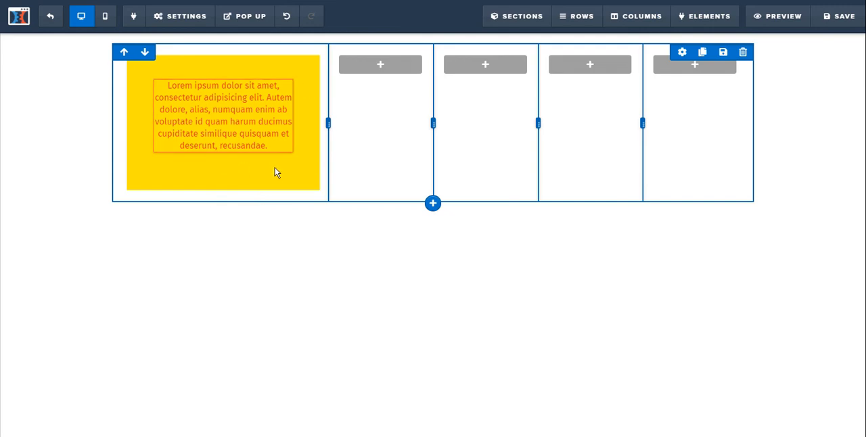
Give the first column a full border in its advanced style settings.
click(639, 20)
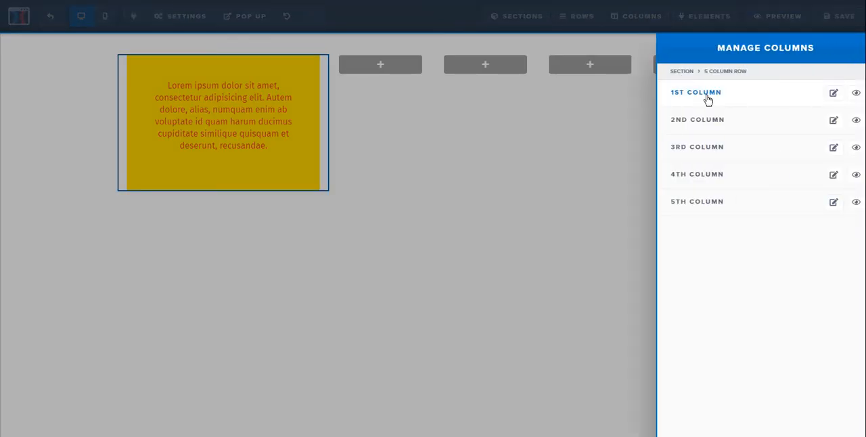
click(707, 100)
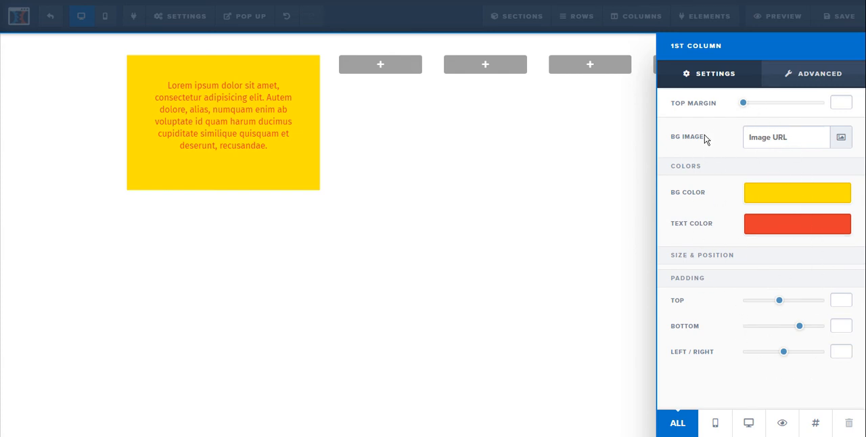
click(814, 81)
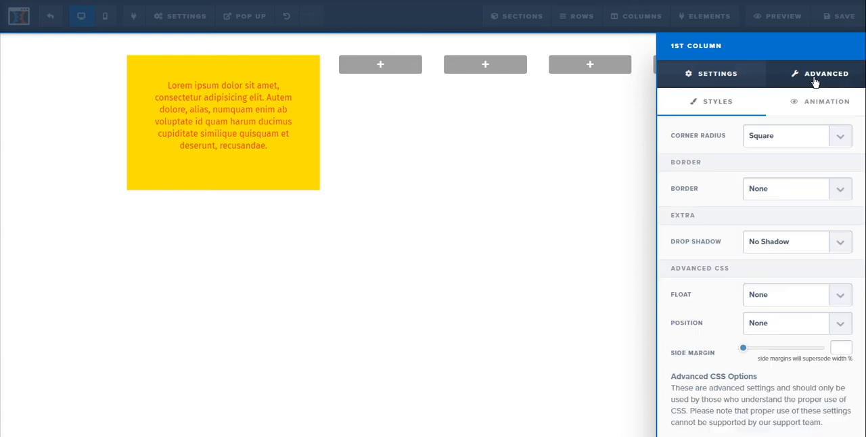
click(840, 192)
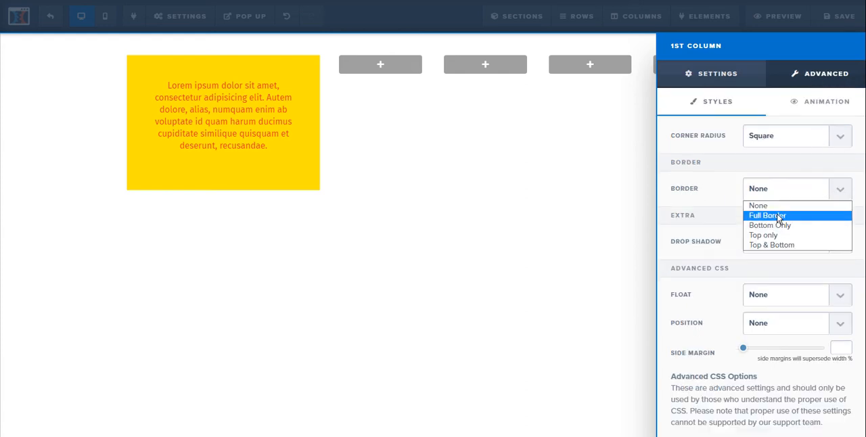
click(778, 216)
Try the Bottom Only, Top only and Top & Bottom borders on the first column, and return to Full Border.
click(843, 193)
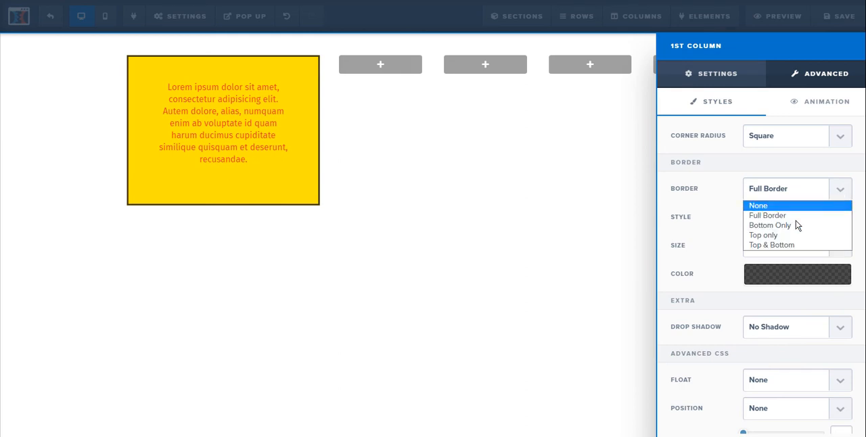
click(782, 230)
click(843, 195)
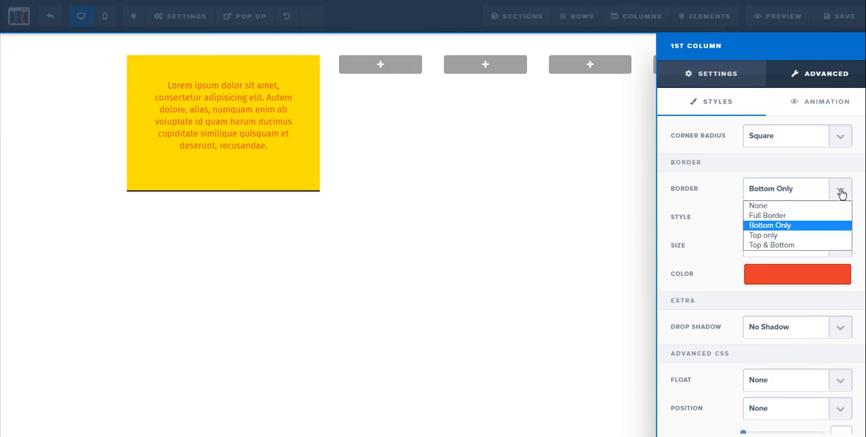
click(774, 236)
click(841, 190)
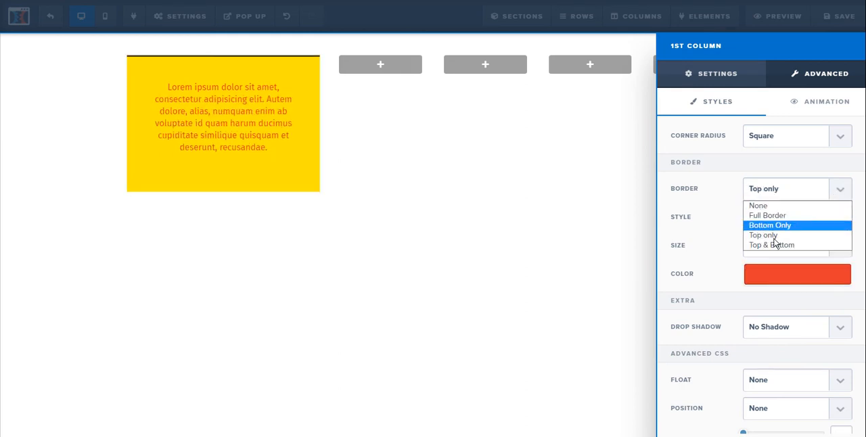
click(772, 246)
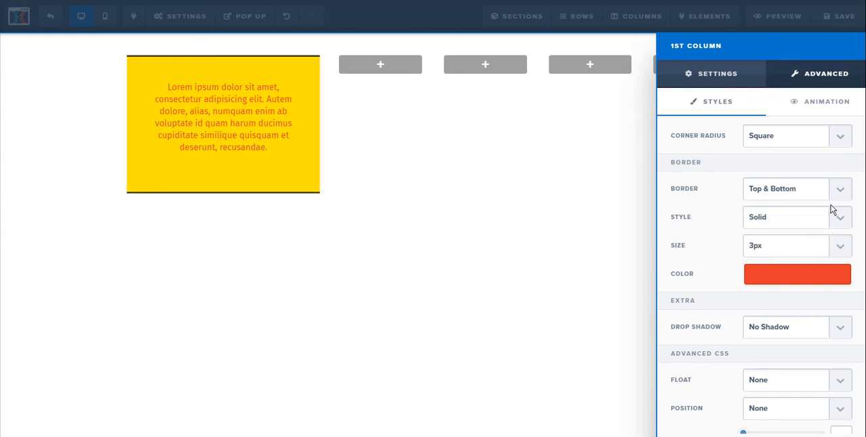
click(838, 190)
click(773, 215)
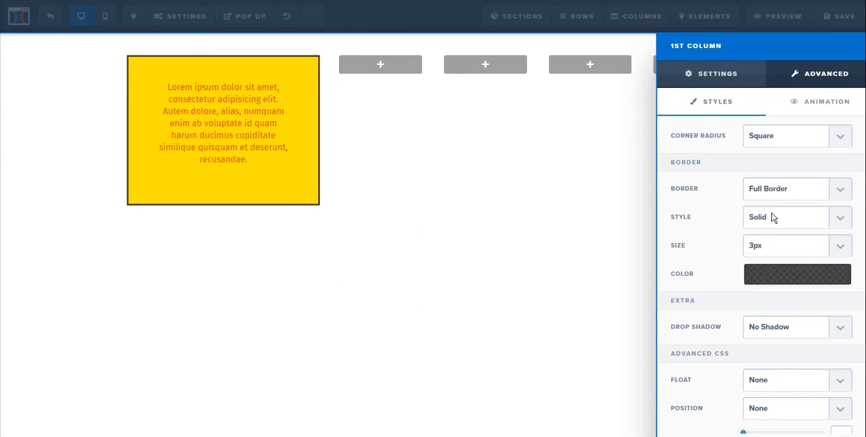
Try the dashed and dotted border styles on the first column, and switch back to Solid.
click(839, 221)
click(804, 244)
click(841, 217)
click(793, 254)
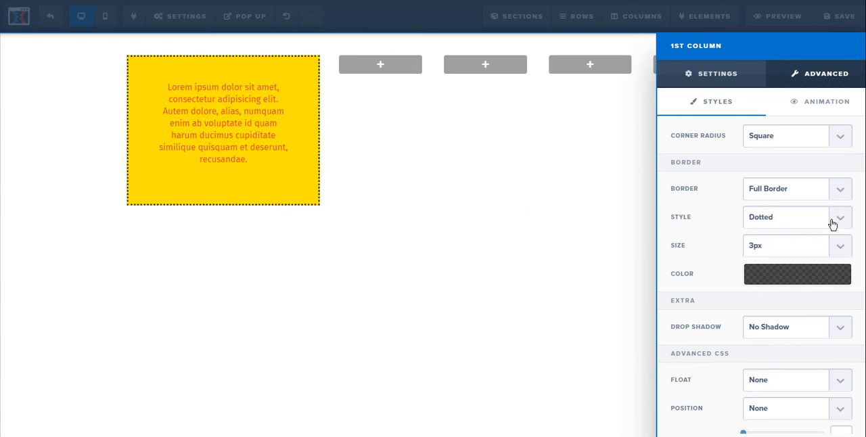
click(831, 223)
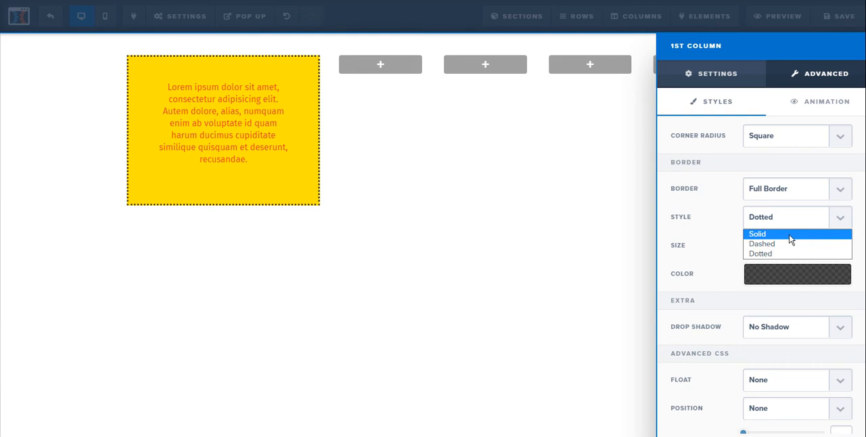
click(790, 234)
Set the first column's border size to 5px and its color to the orange-red preset #e43b2c.
click(837, 246)
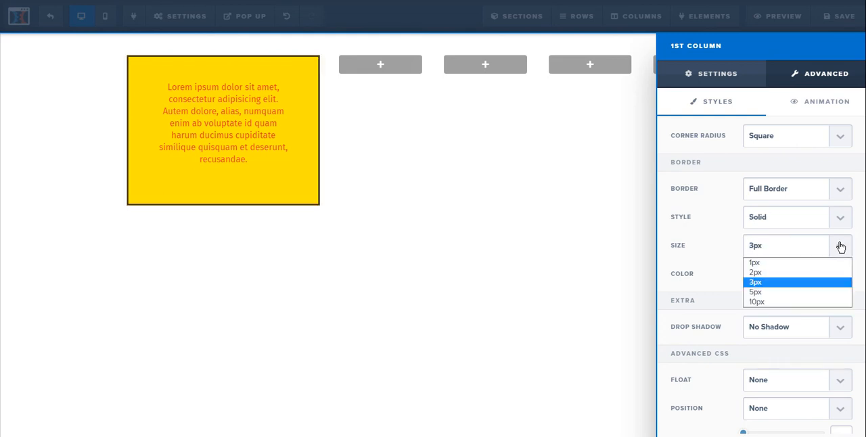
click(777, 292)
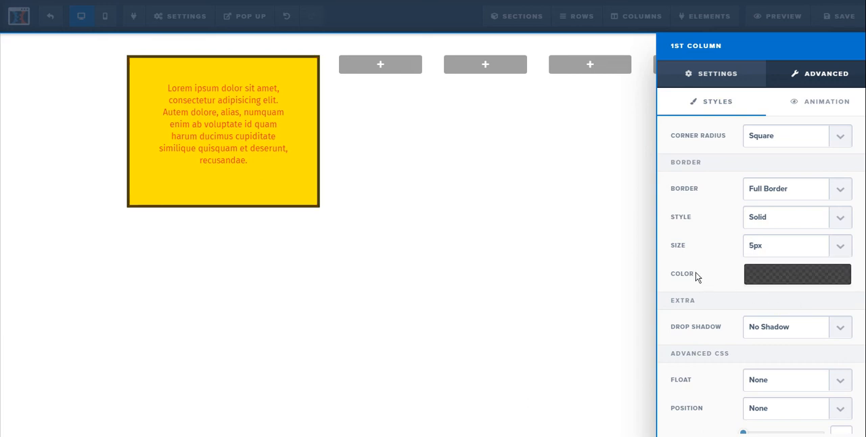
click(800, 280)
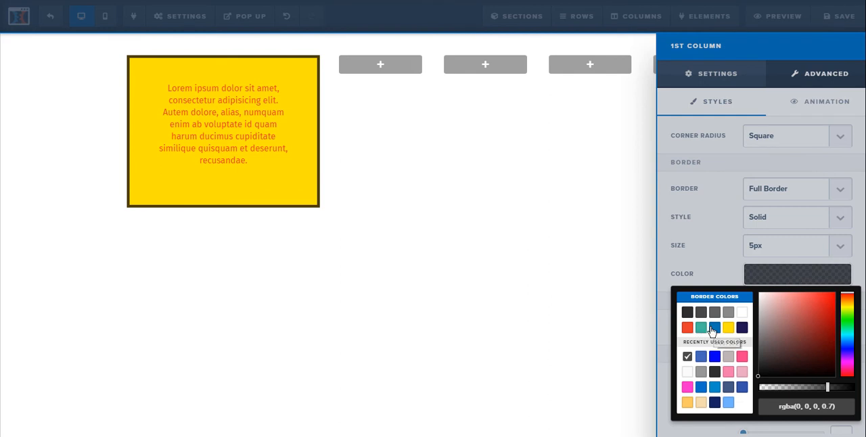
click(687, 328)
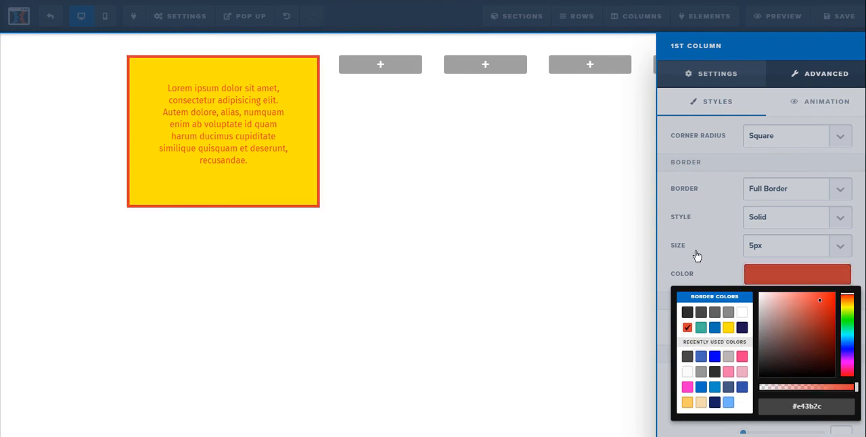
click(705, 254)
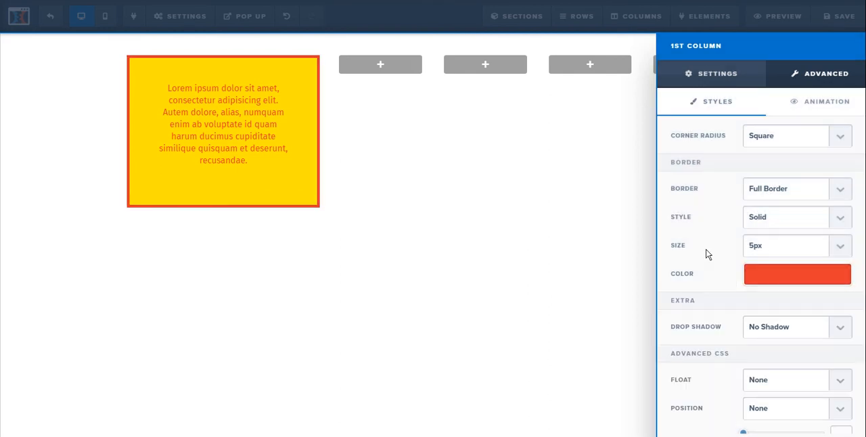
Round the first column's corners, trying a 5px radius and settling on 25px.
click(834, 135)
click(319, 47)
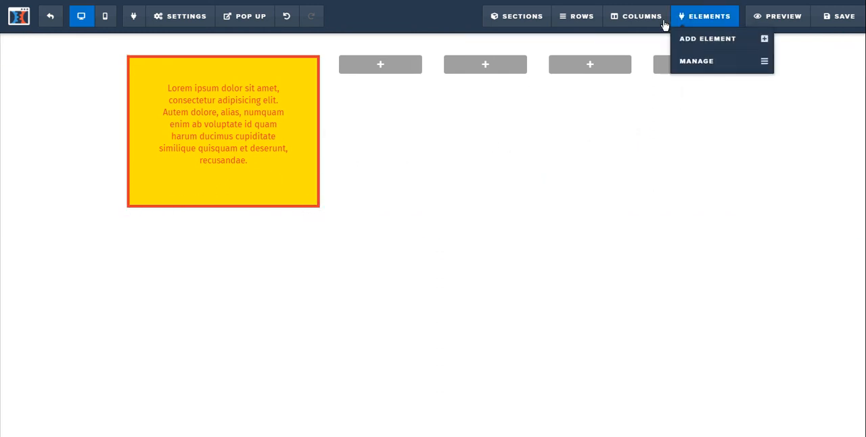
click(631, 16)
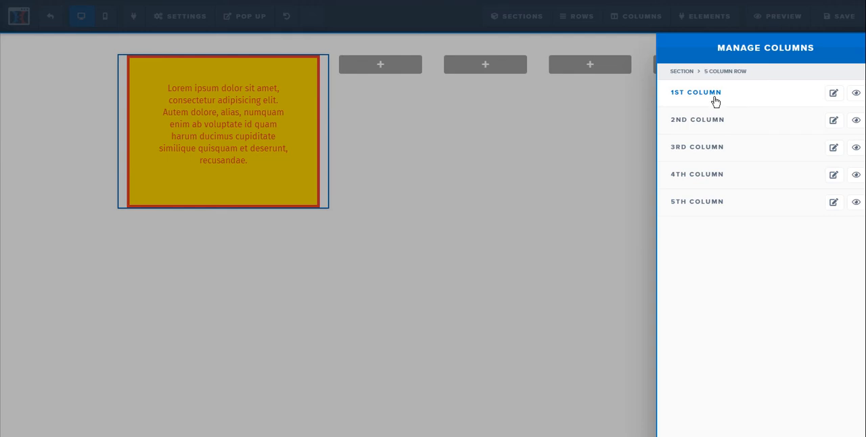
click(712, 98)
click(800, 78)
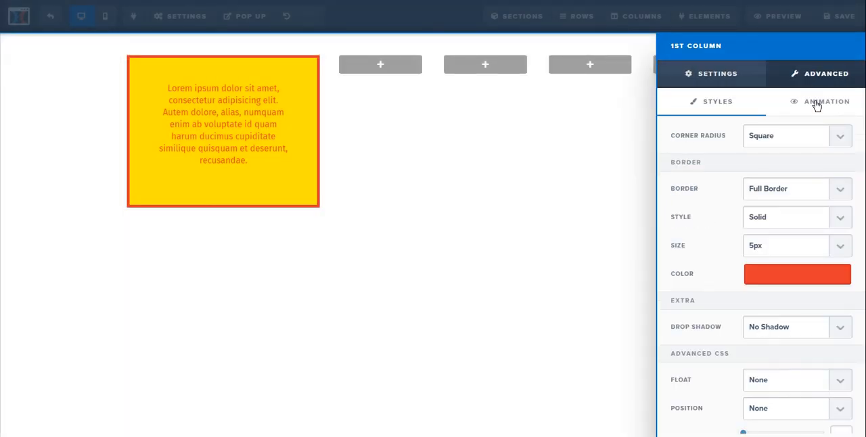
click(839, 136)
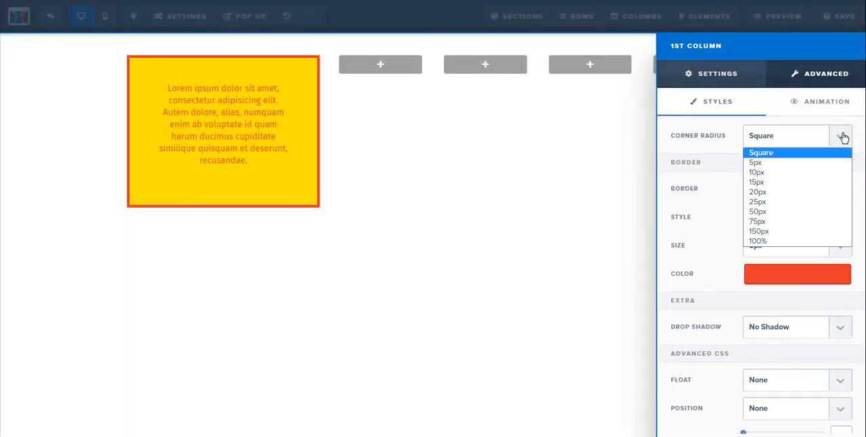
click(777, 163)
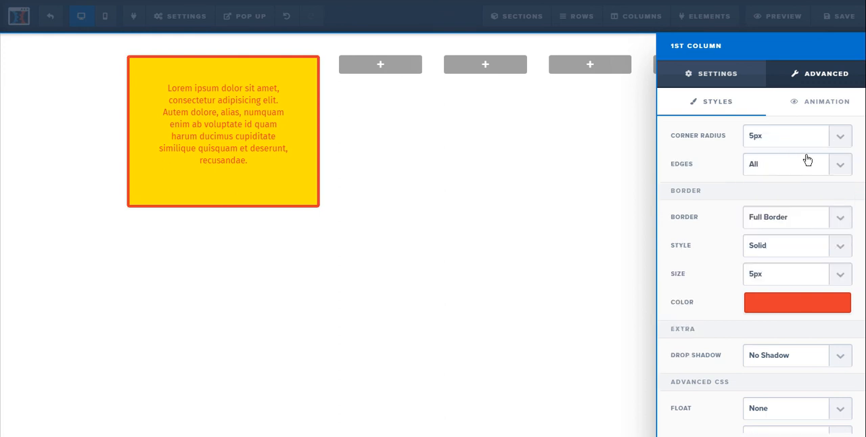
click(842, 137)
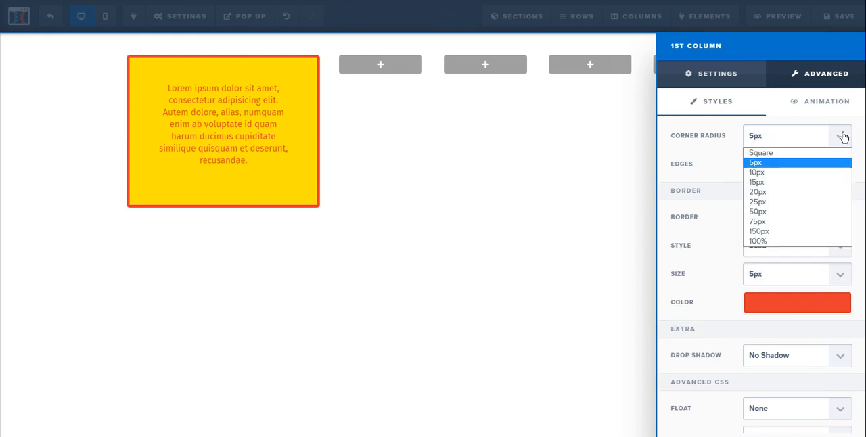
click(778, 203)
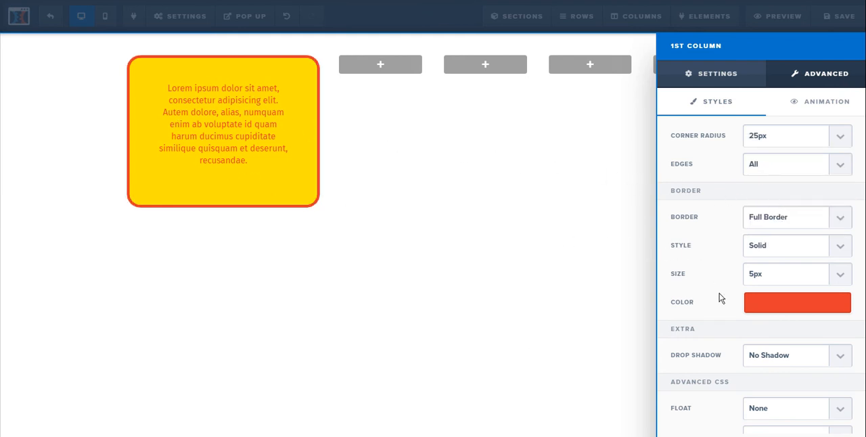
Try a 40% Drop Shadow and a 10% Inner Shadow on the first column, and settle on 40% Inner Shadow.
scroll(721, 298, down, 2)
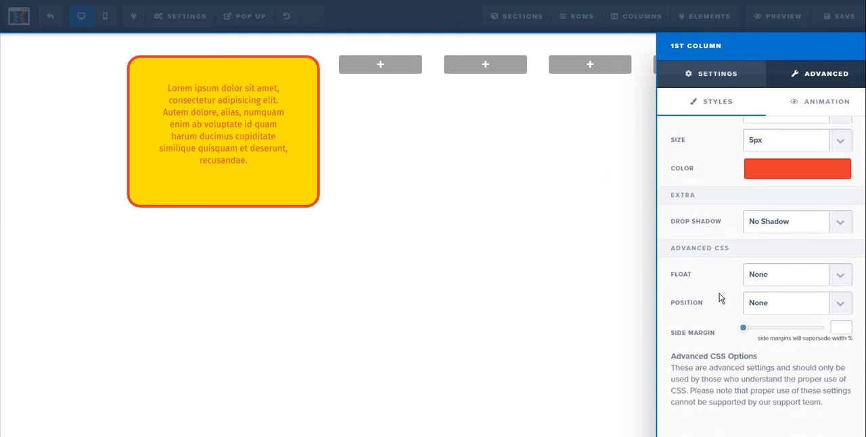
click(840, 224)
click(775, 284)
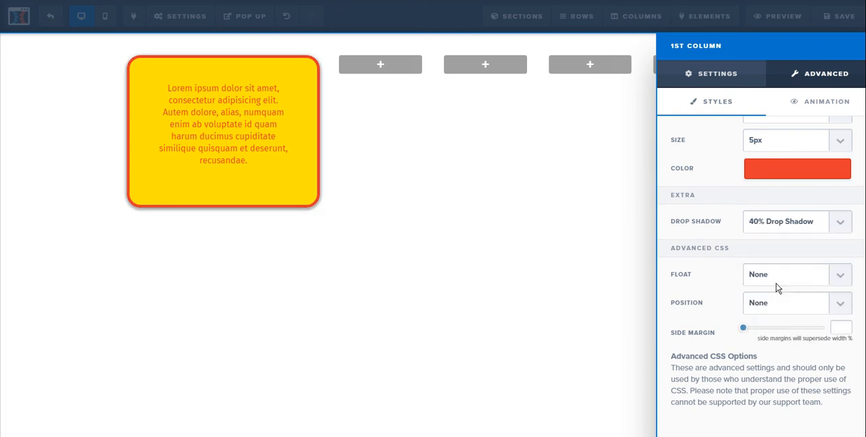
click(810, 223)
click(792, 308)
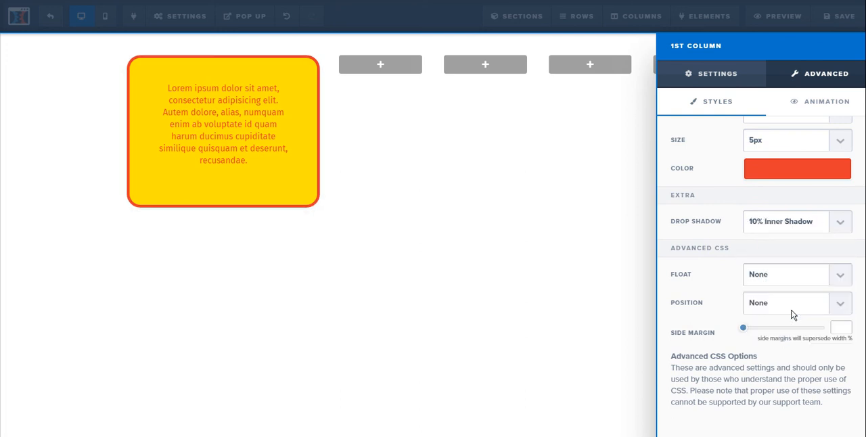
click(803, 224)
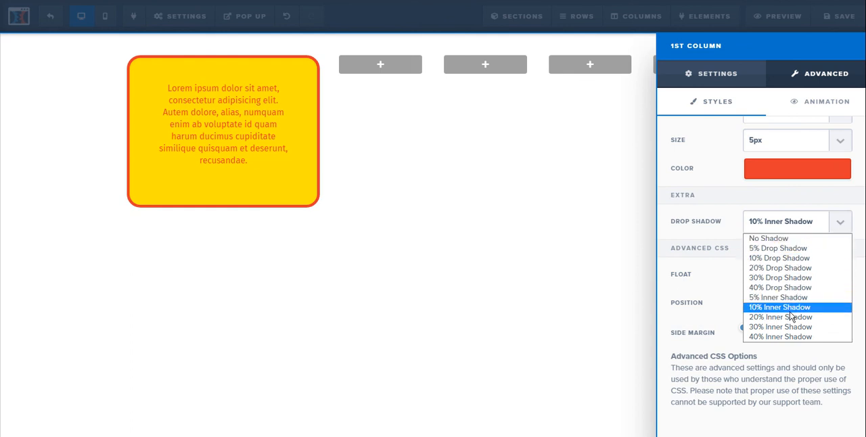
click(792, 337)
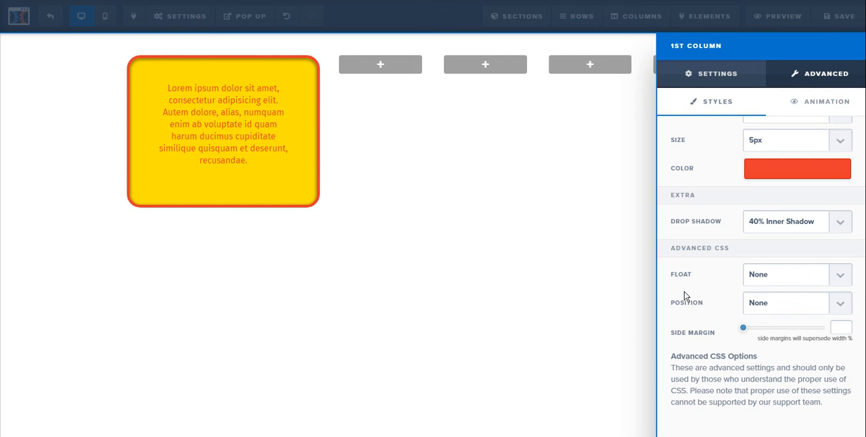
scroll(741, 290, up, 2)
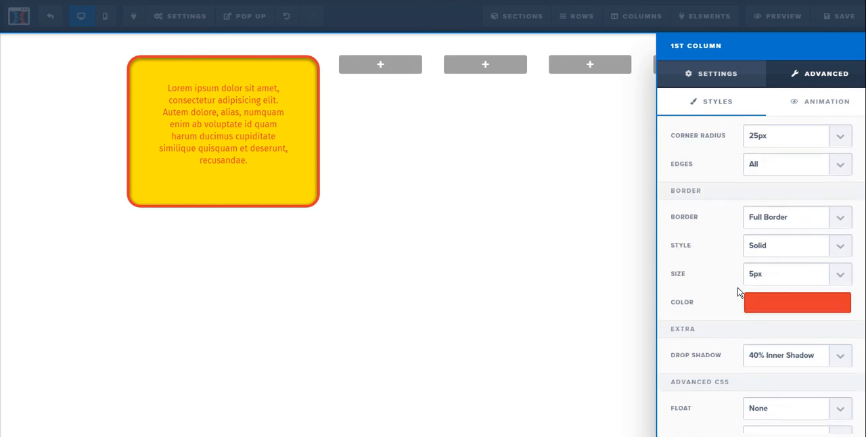
click(497, 212)
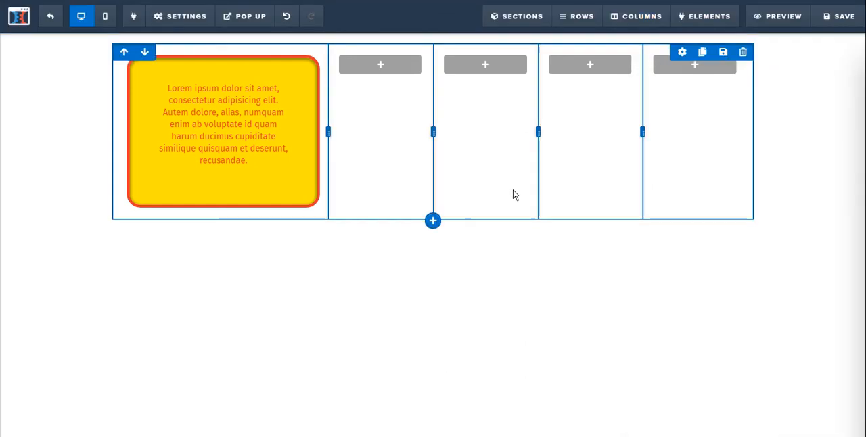
Choose a bright green hue, rgba(0, 255, 21, 0), as the third column's background color.
click(492, 67)
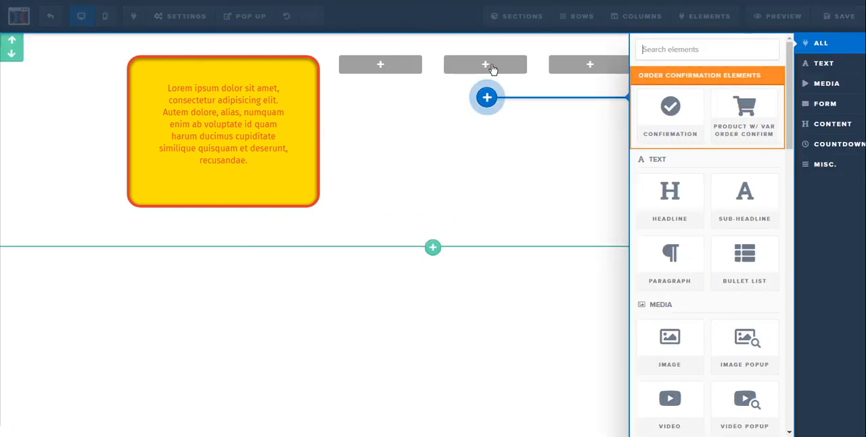
click(529, 177)
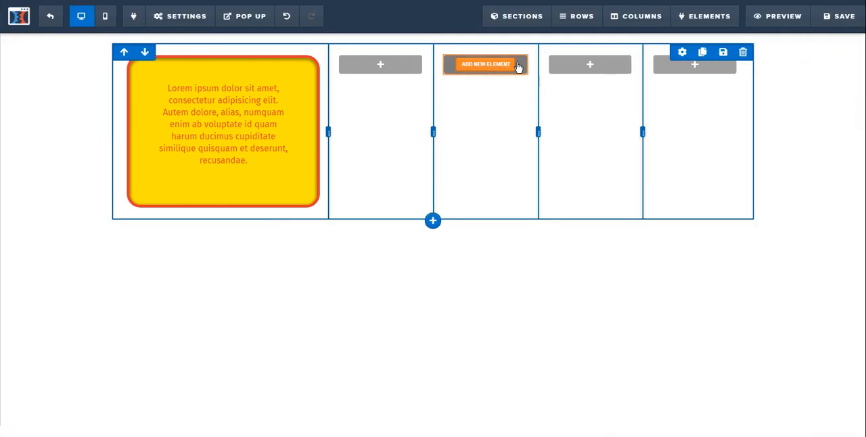
click(623, 21)
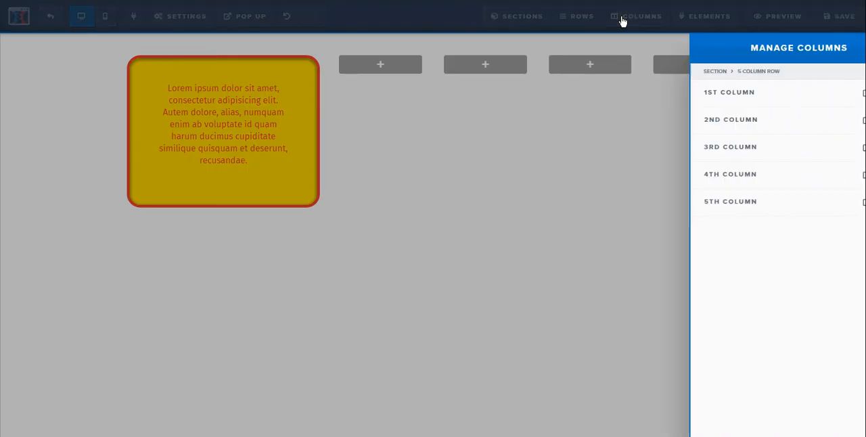
click(699, 150)
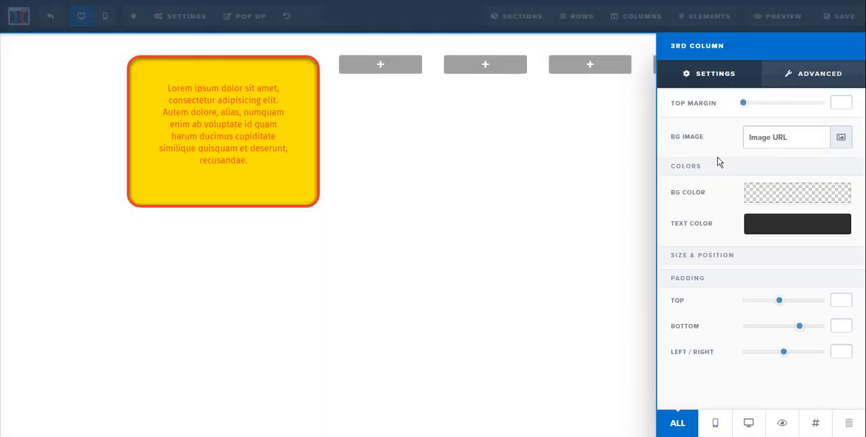
click(777, 192)
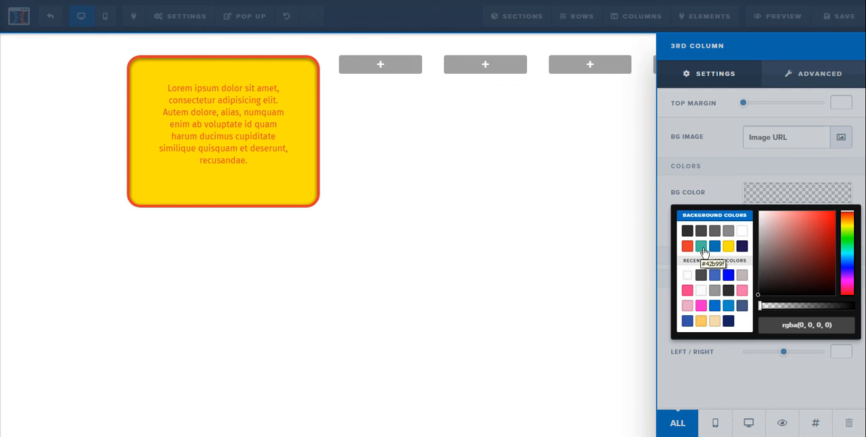
click(847, 240)
click(834, 211)
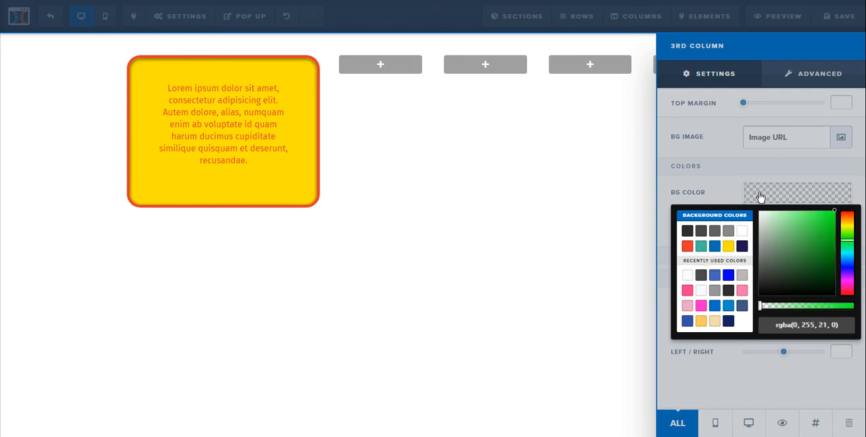
click(715, 162)
Raise the third column's green background to full opacity, giving #00ff15.
click(793, 195)
click(826, 223)
click(828, 218)
click(816, 199)
click(816, 199)
drag(827, 223, 839, 212)
drag(760, 309, 854, 306)
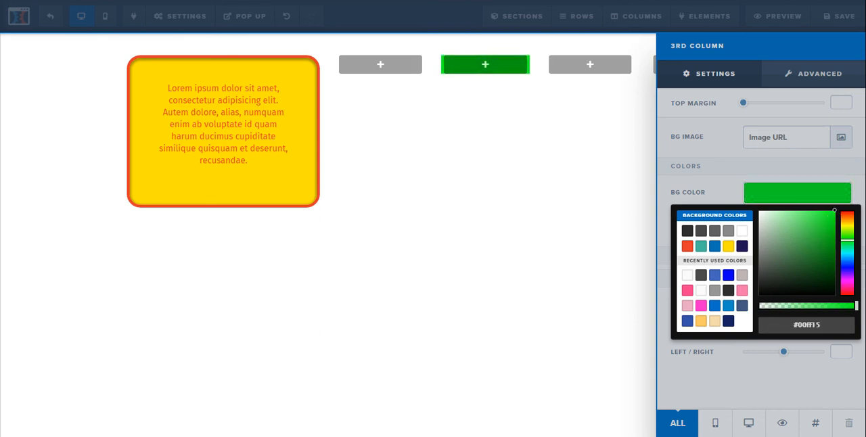
click(708, 183)
Set the third column's padding to 0 left/right, 100 at the bottom and 85 at the top.
click(783, 351)
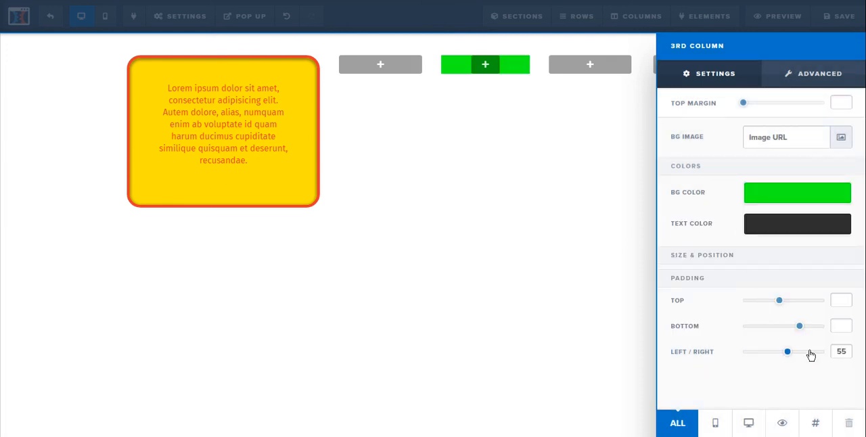
drag(789, 353, 737, 353)
drag(799, 326, 835, 325)
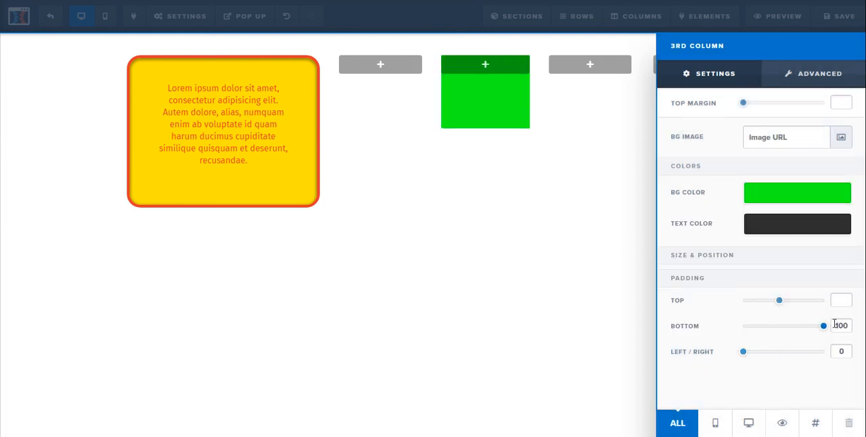
drag(779, 302, 814, 306)
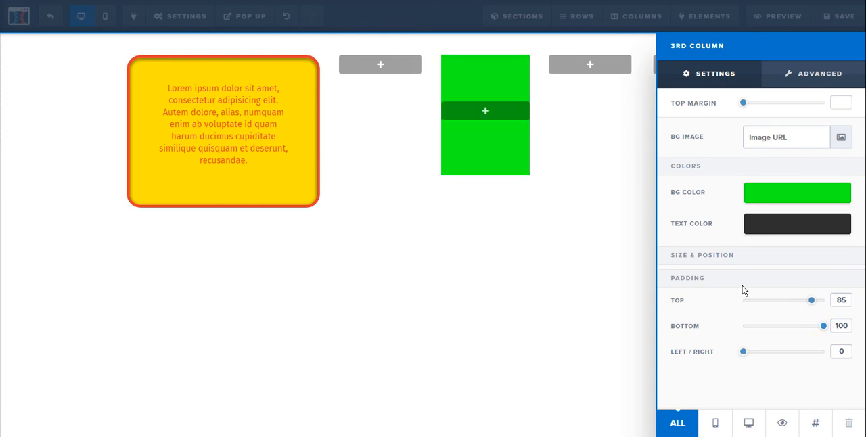
click(482, 270)
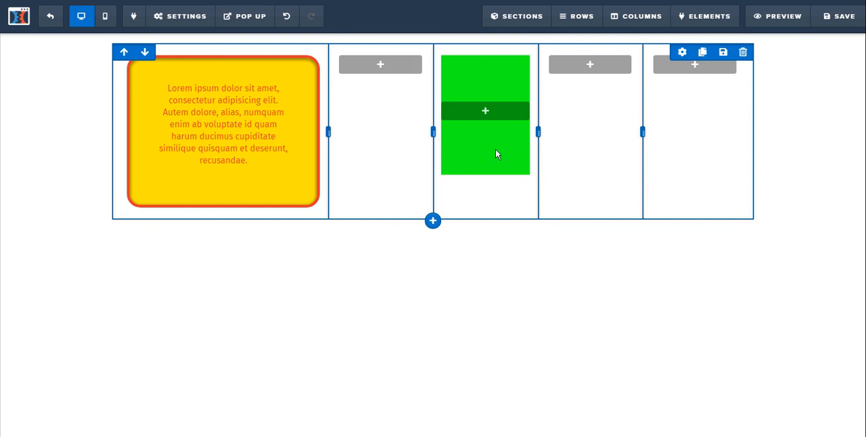
Make the third column's green background fully transparent again by reducing its opacity to 0.
click(629, 21)
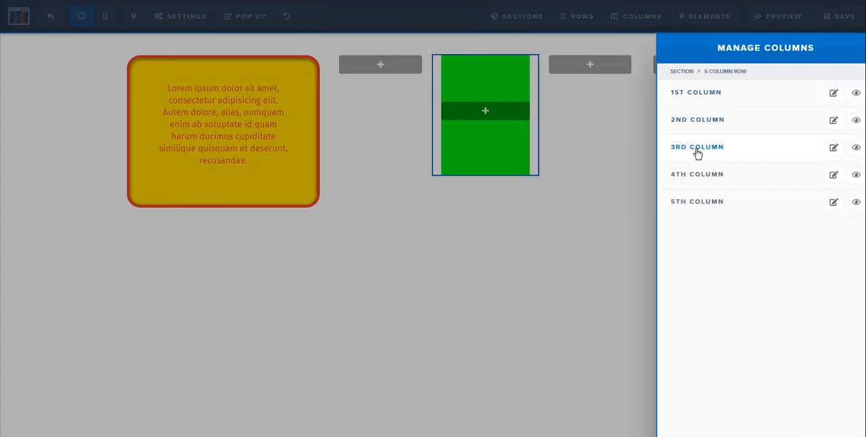
click(696, 148)
click(782, 195)
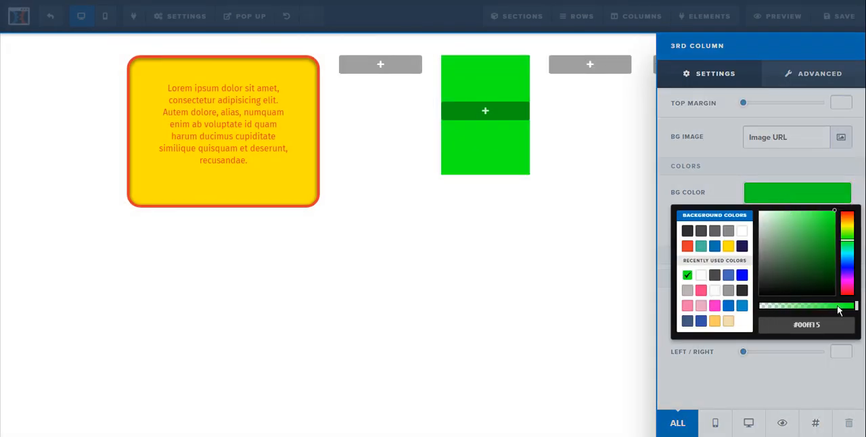
drag(839, 310, 759, 308)
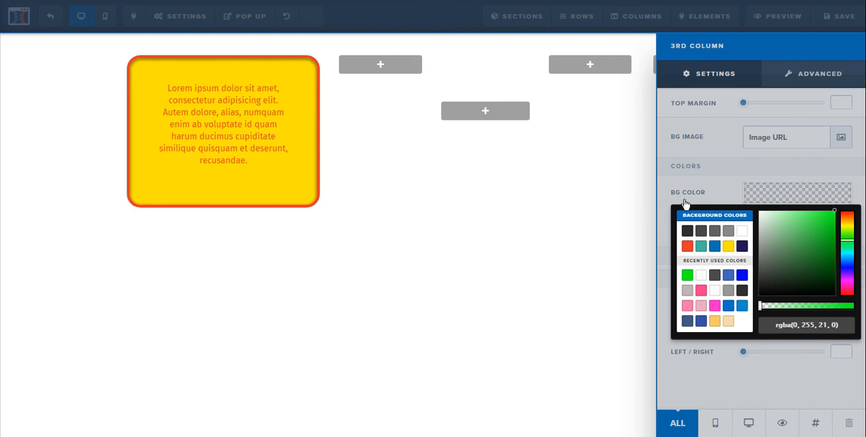
click(708, 189)
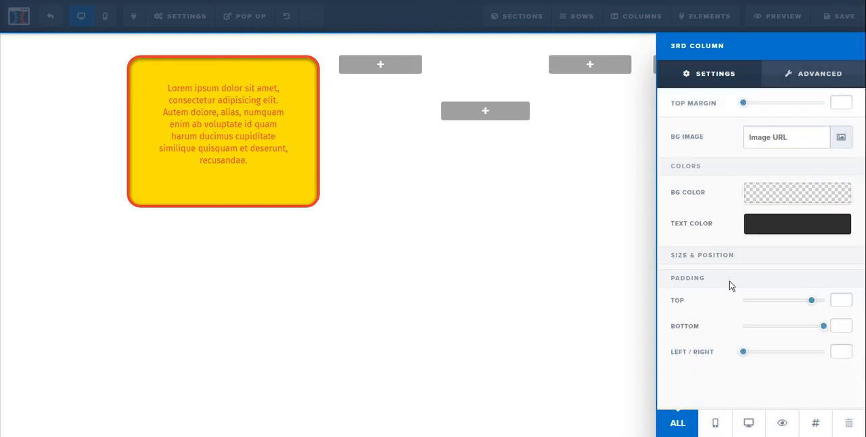
Set the third column's bottom and top padding to 0 and close its settings.
drag(820, 327, 713, 329)
drag(813, 301, 698, 303)
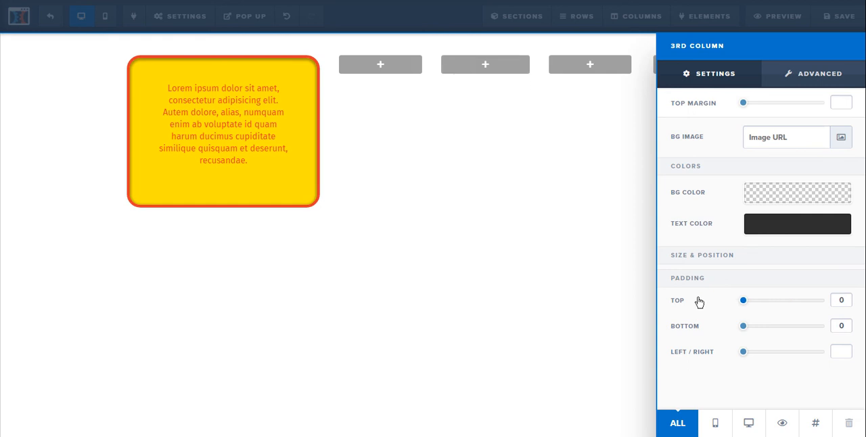
click(524, 218)
mouse_move(485, 229)
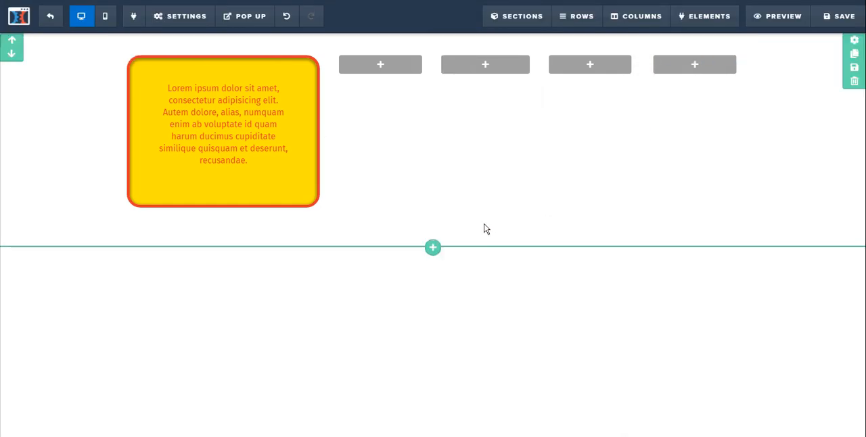